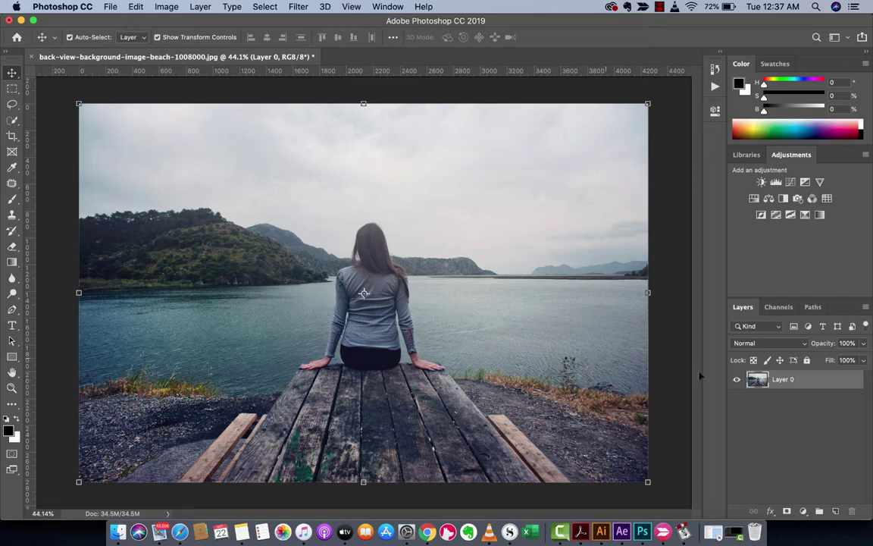
# Step: Add a Photo Filter adjustment layer above Layer 0
pyautogui.click(814, 435)
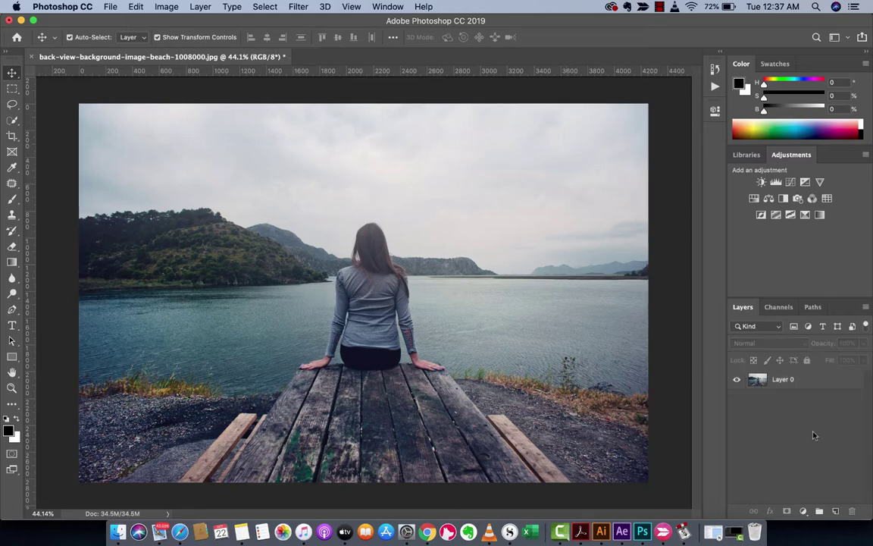
pyautogui.click(797, 390)
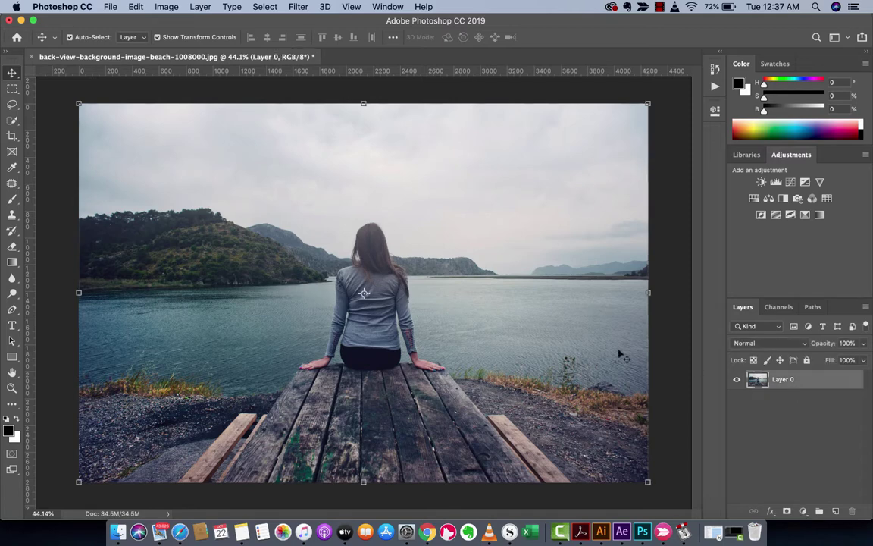
pyautogui.click(804, 512)
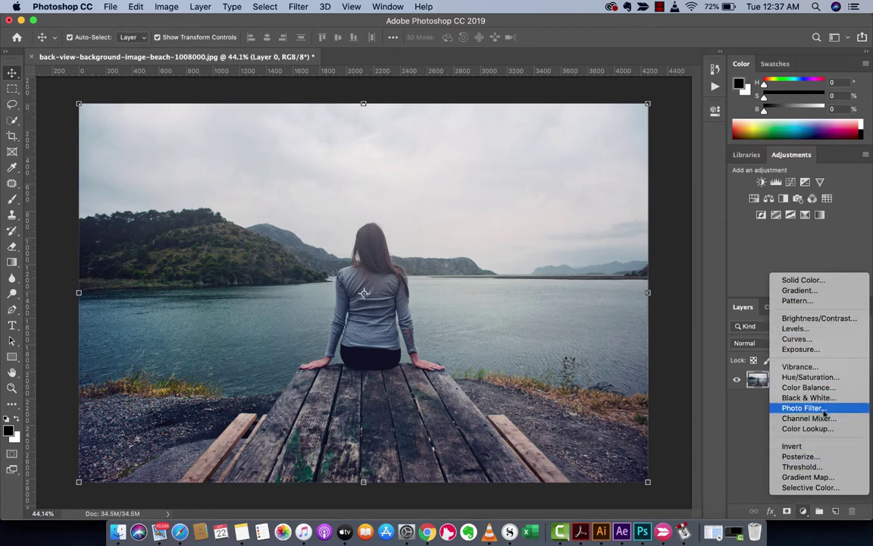
pyautogui.click(825, 410)
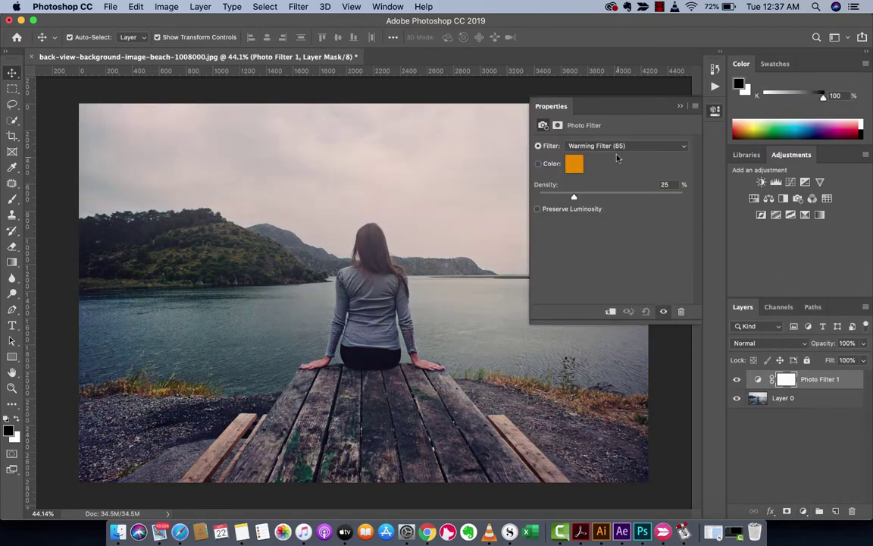
# Step: Try the Warming Filter (LBA) and (81) presets, then settle on Warming Filter (85)
pyautogui.click(619, 148)
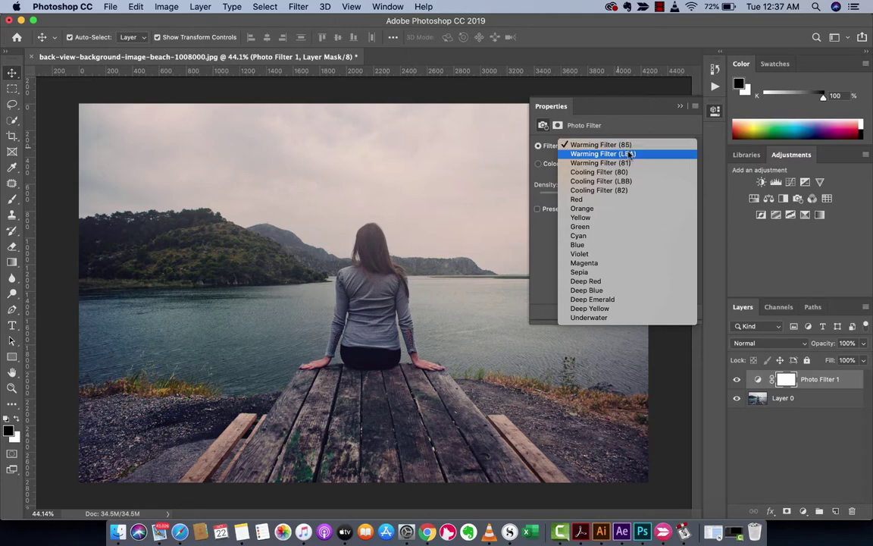
pyautogui.click(630, 154)
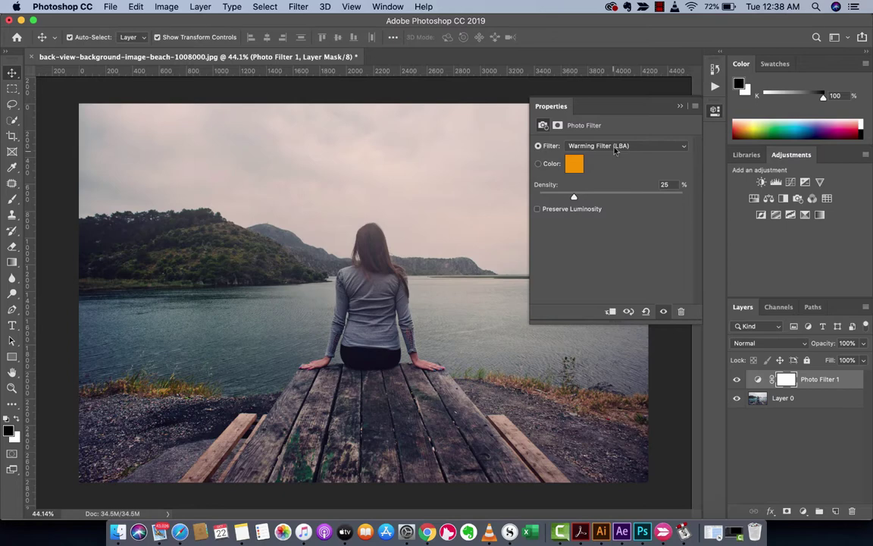
pyautogui.click(616, 147)
pyautogui.click(616, 154)
pyautogui.click(615, 146)
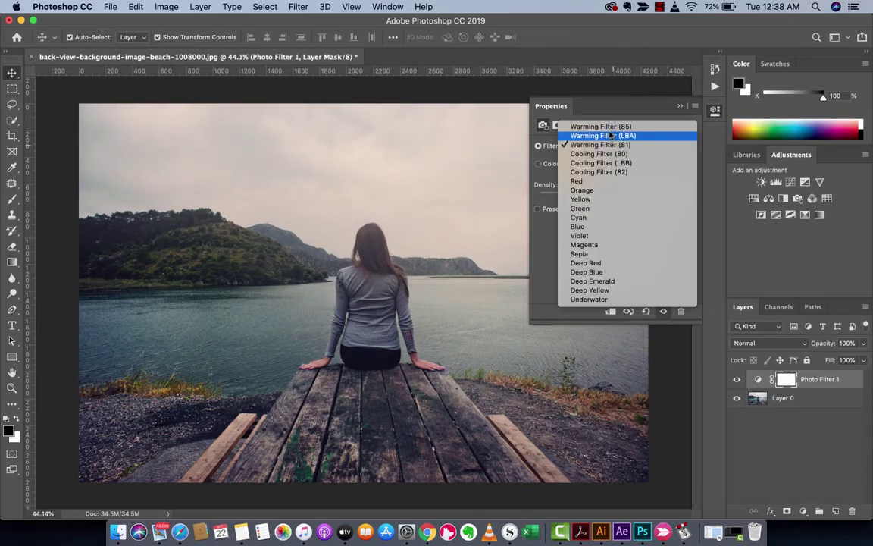
pyautogui.click(610, 127)
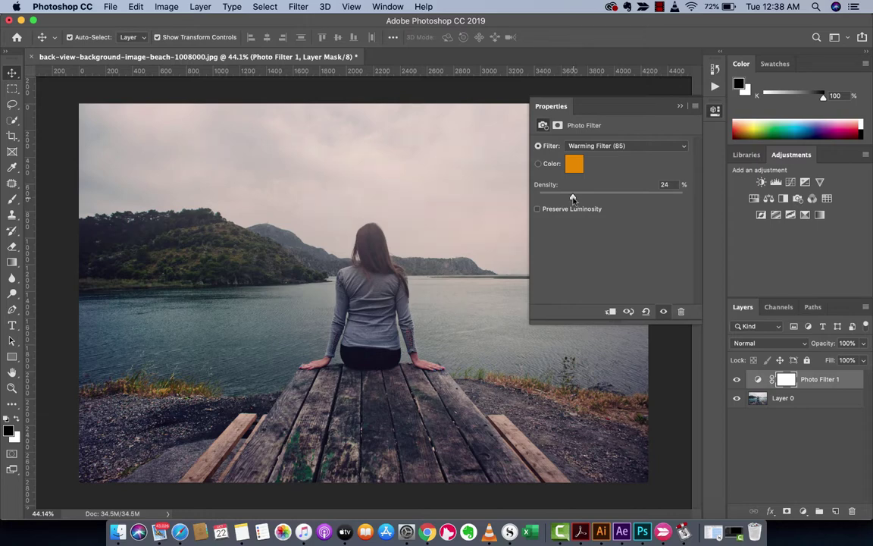
# Step: Raise the Photo Filter density to 50% and toggle the layer off and on to compare
pyautogui.moveTo(573, 197); pyautogui.dragTo(611, 197)
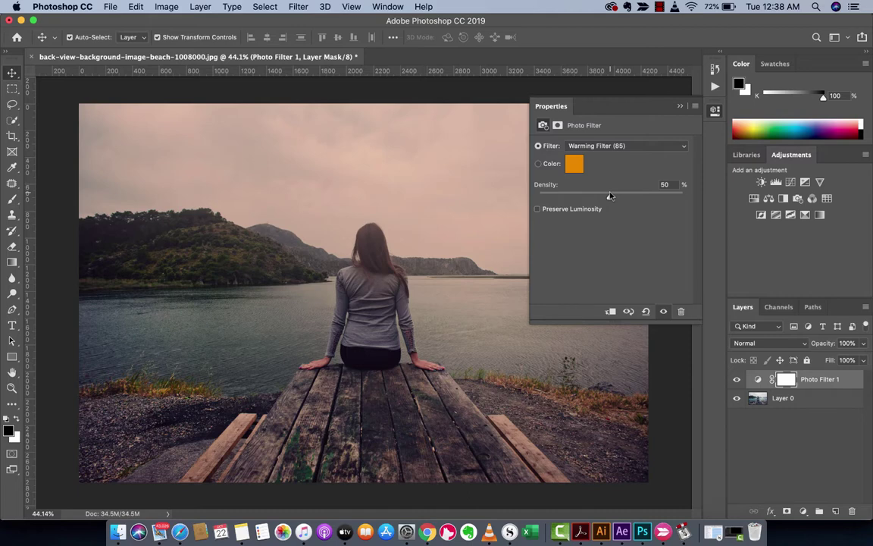
pyautogui.click(681, 107)
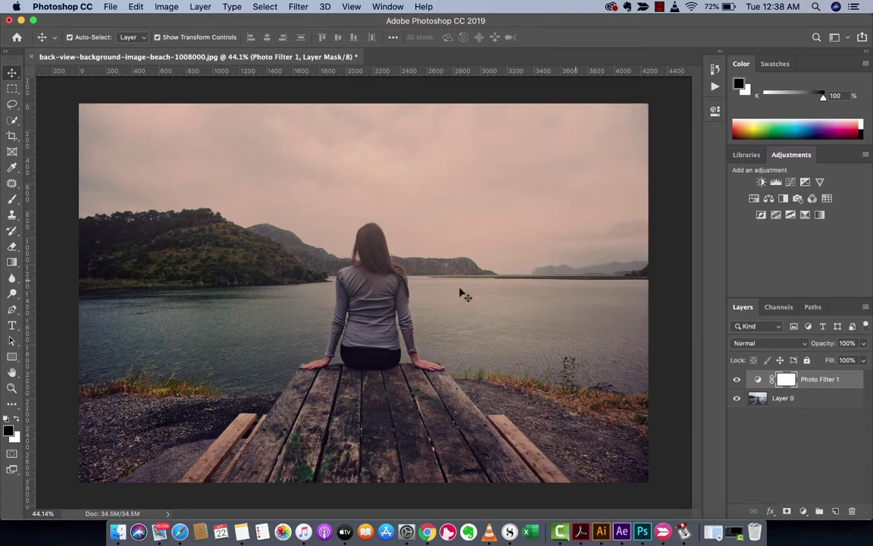
pyautogui.click(736, 380)
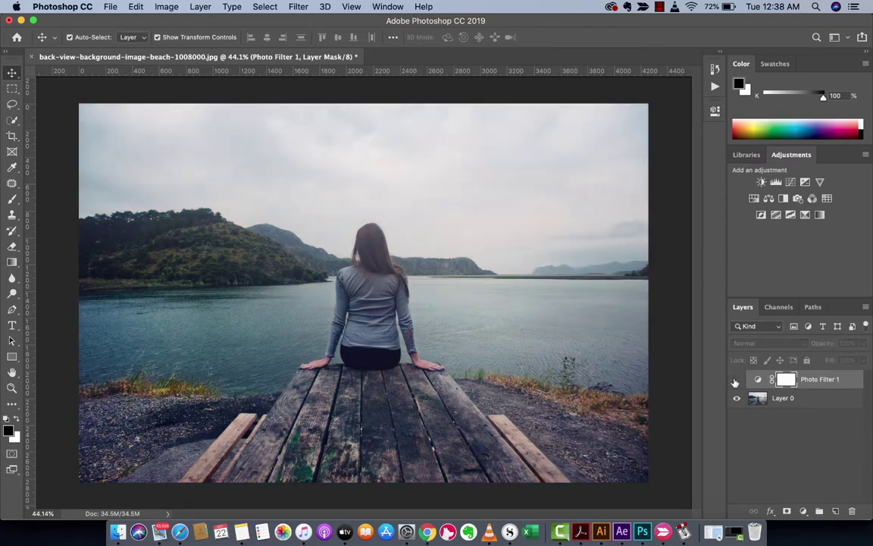
pyautogui.click(735, 380)
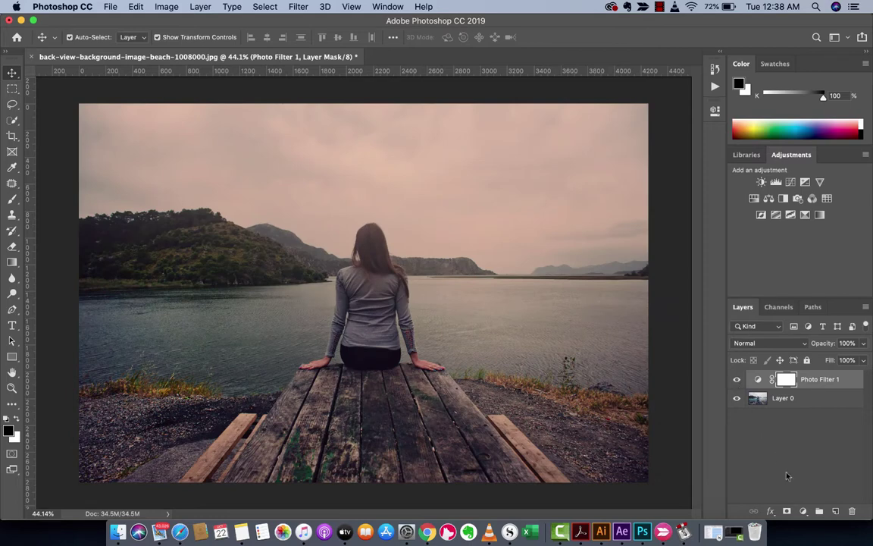
# Step: Add a Selective Color adjustment layer at the top of the stack
pyautogui.click(803, 511)
pyautogui.click(803, 511)
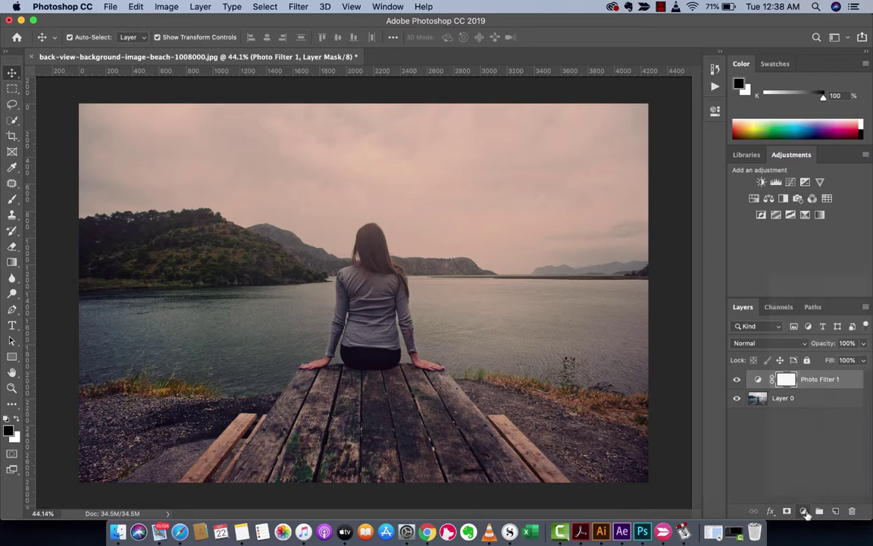
pyautogui.click(806, 512)
pyautogui.click(806, 513)
pyautogui.click(805, 513)
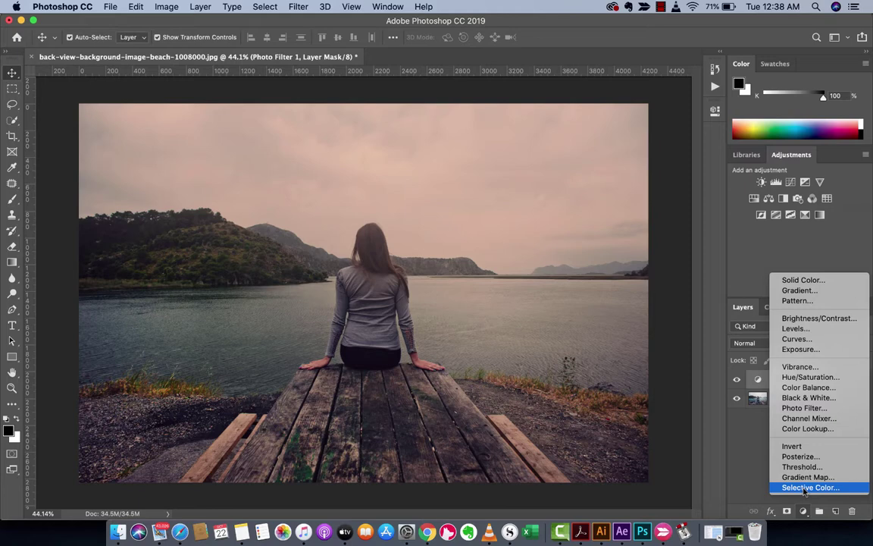
pyautogui.click(805, 489)
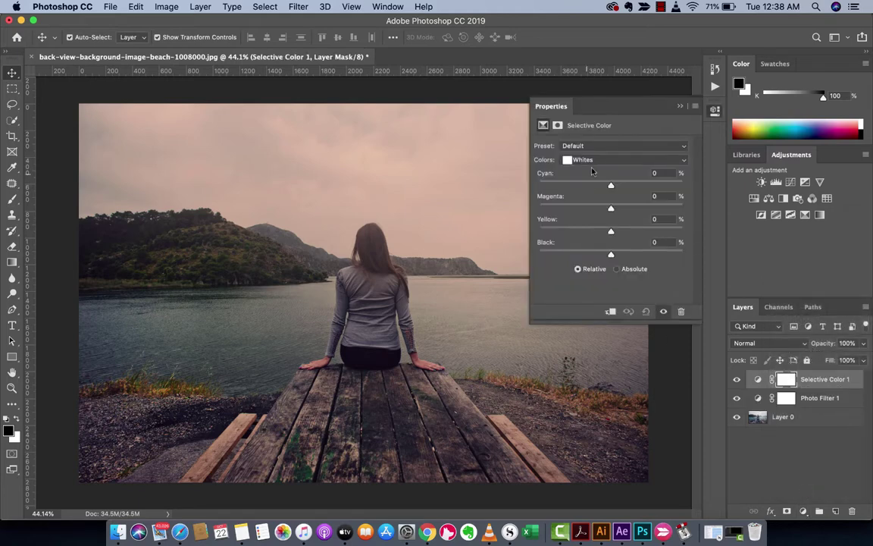
# Step: Adjust the Yellows to Cyan -76, Magenta -89, Yellow +86, Black -4
pyautogui.click(595, 161)
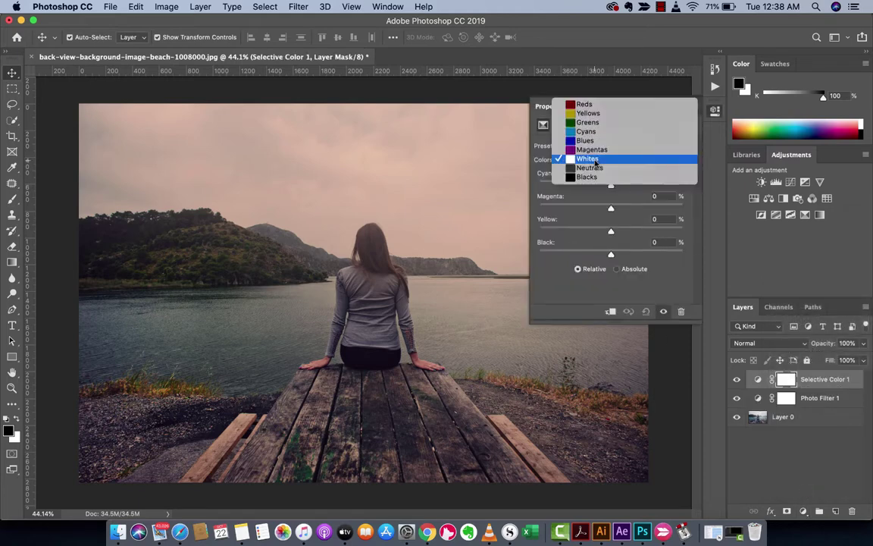
pyautogui.click(593, 104)
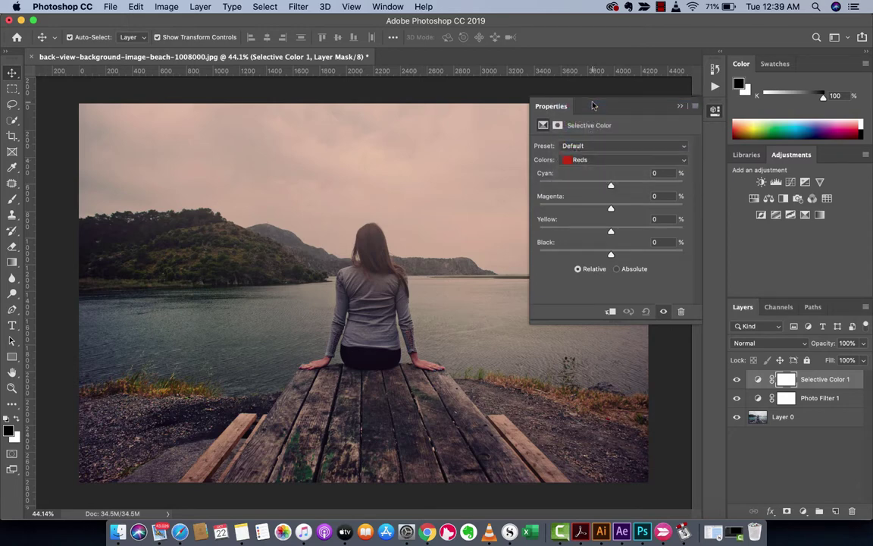
pyautogui.click(594, 161)
pyautogui.click(595, 169)
pyautogui.click(611, 160)
pyautogui.click(611, 160)
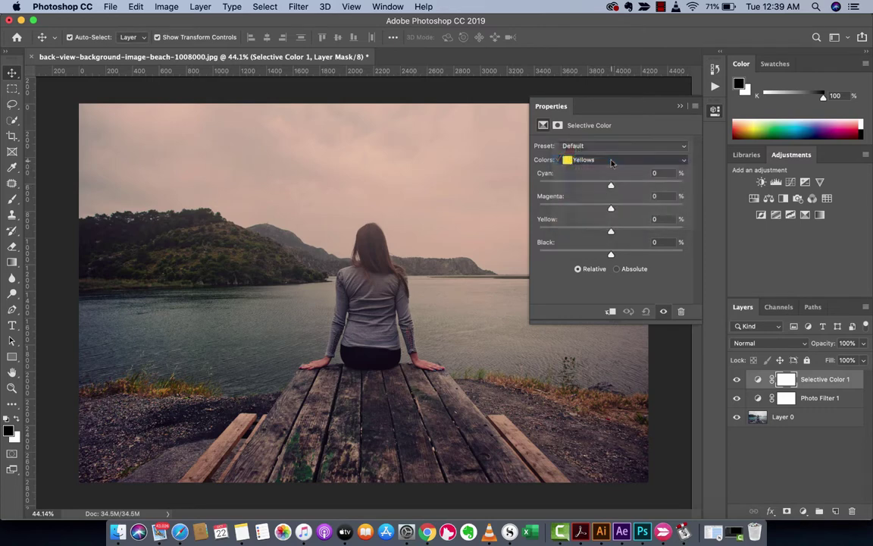
pyautogui.moveTo(611, 187); pyautogui.dragTo(553, 186)
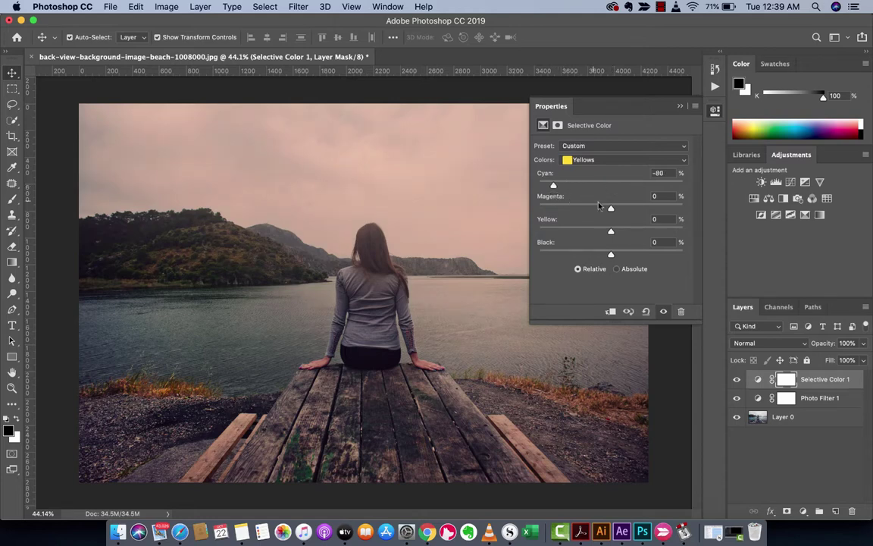
pyautogui.moveTo(611, 208); pyautogui.dragTo(547, 210)
pyautogui.moveTo(611, 231); pyautogui.dragTo(673, 230)
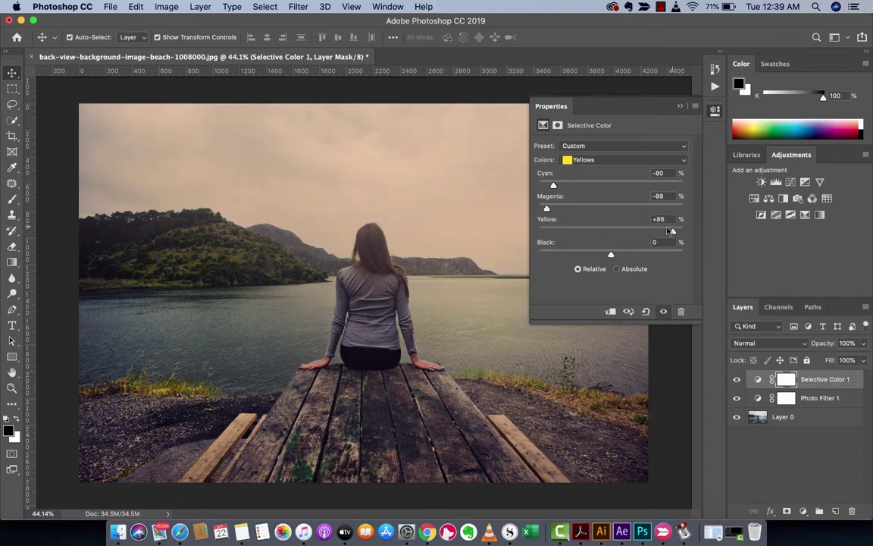
pyautogui.moveTo(611, 254); pyautogui.dragTo(619, 255)
pyautogui.moveTo(702, 252); pyautogui.dragTo(606, 255)
pyautogui.moveTo(554, 185)
pyautogui.mouseDown()
pyautogui.moveTo(673, 185)
pyautogui.moveTo(556, 185)
pyautogui.mouseUp()
# Step: Shift the Reds by lowering cyan and magenta, boosting yellow, and adding a touch of black
pyautogui.click(596, 161)
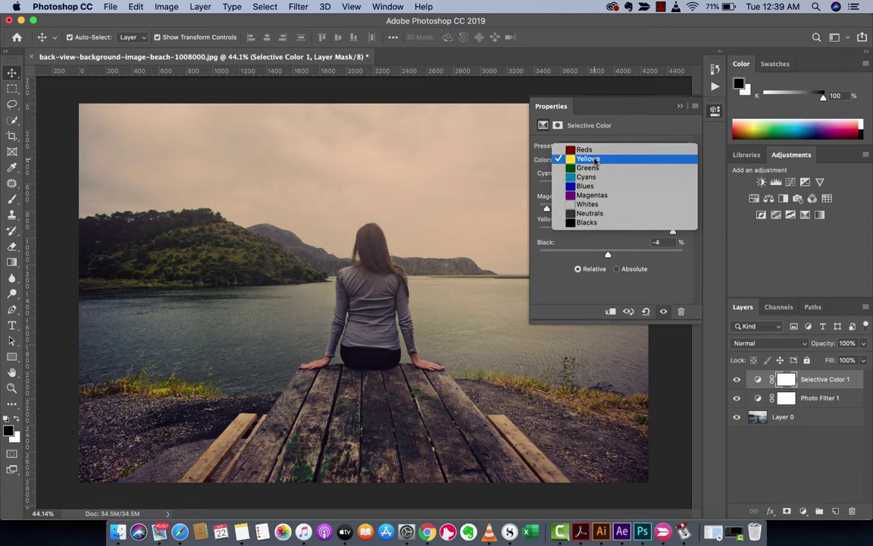
pyautogui.click(596, 150)
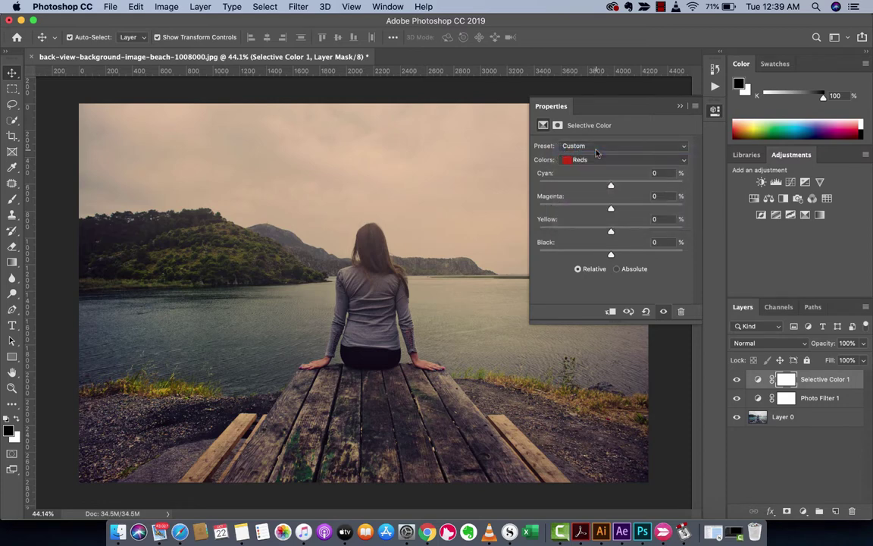
pyautogui.moveTo(605, 182); pyautogui.dragTo(557, 184)
pyautogui.click(558, 208)
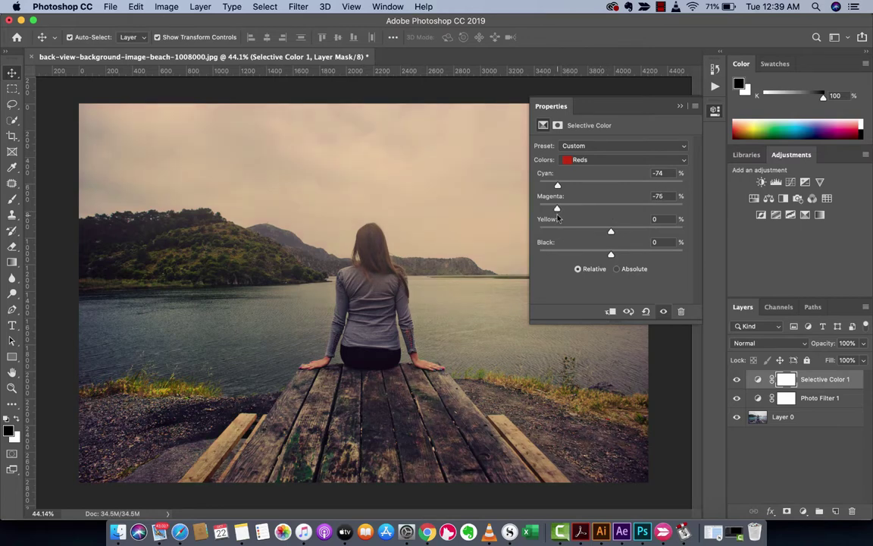
pyautogui.click(657, 230)
pyautogui.moveTo(657, 229); pyautogui.dragTo(671, 230)
pyautogui.moveTo(613, 255)
pyautogui.mouseDown()
pyautogui.moveTo(623, 257)
pyautogui.moveTo(615, 257)
pyautogui.mouseUp()
# Step: Set the Whites to Cyan -43, Magenta -35, Yellow +78, Black -61
pyautogui.click(605, 161)
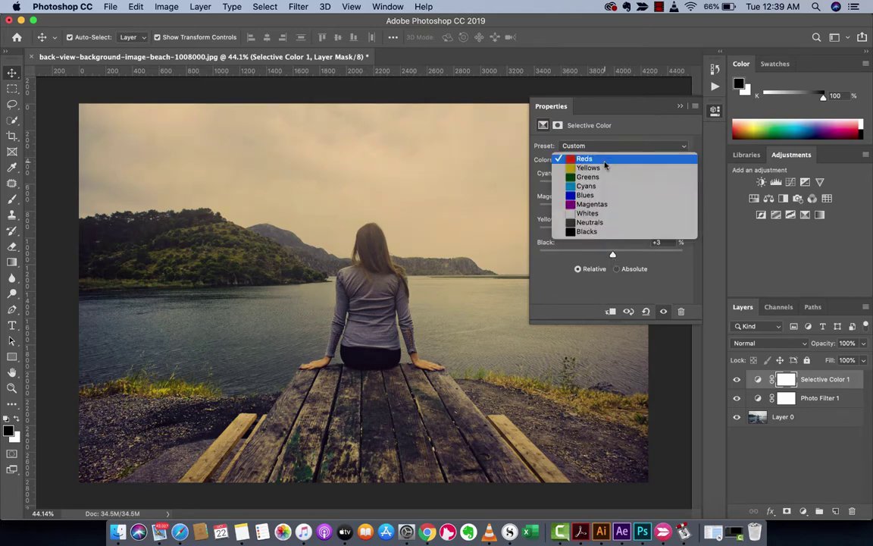
pyautogui.click(604, 215)
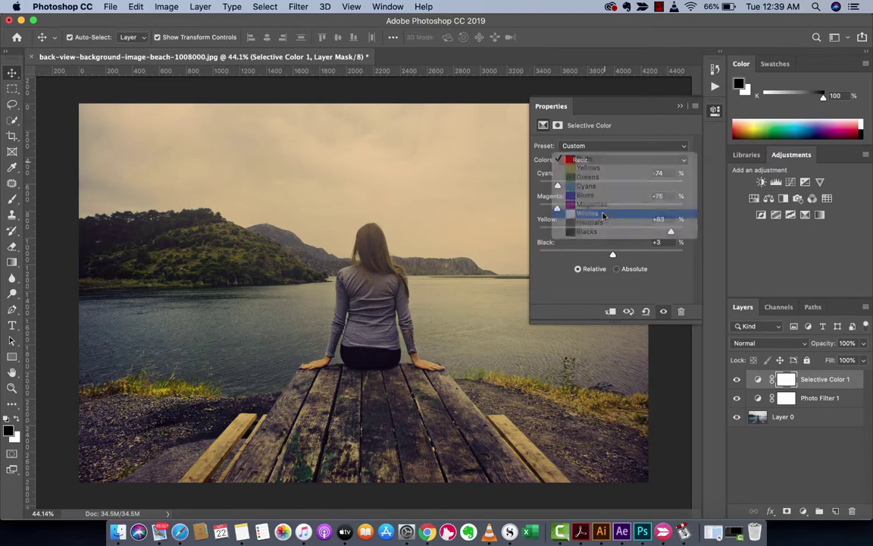
pyautogui.moveTo(611, 188); pyautogui.dragTo(668, 232)
pyautogui.moveTo(611, 254); pyautogui.dragTo(569, 253)
pyautogui.click(609, 99)
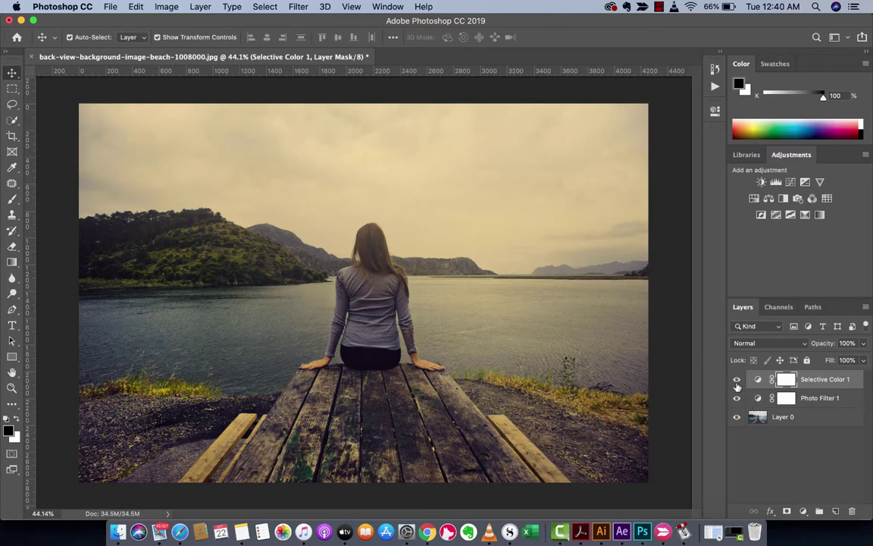
pyautogui.moveTo(737, 379); pyautogui.dragTo(737, 400)
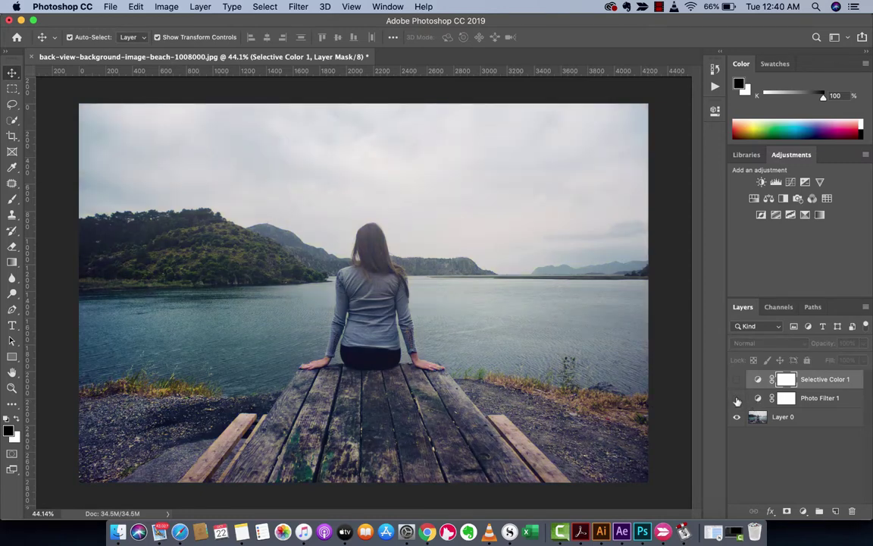
pyautogui.click(737, 399)
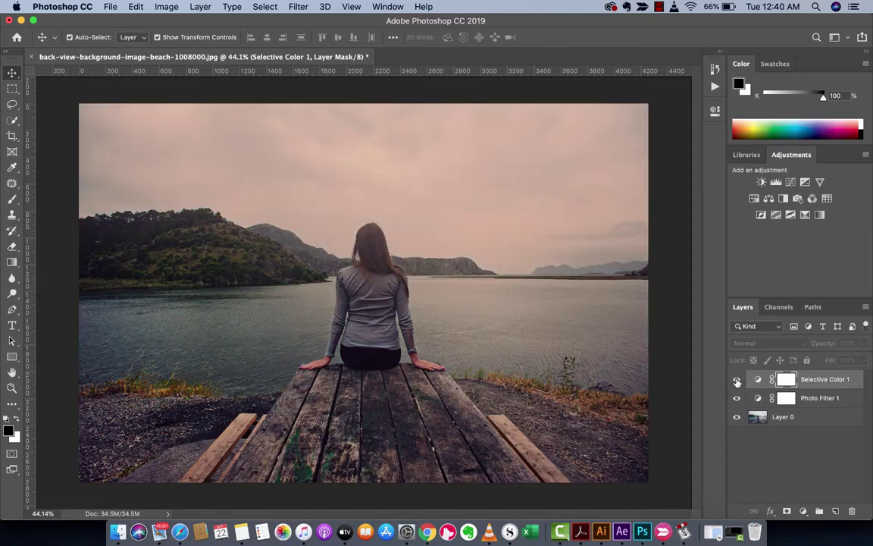
pyautogui.press('super+comma')
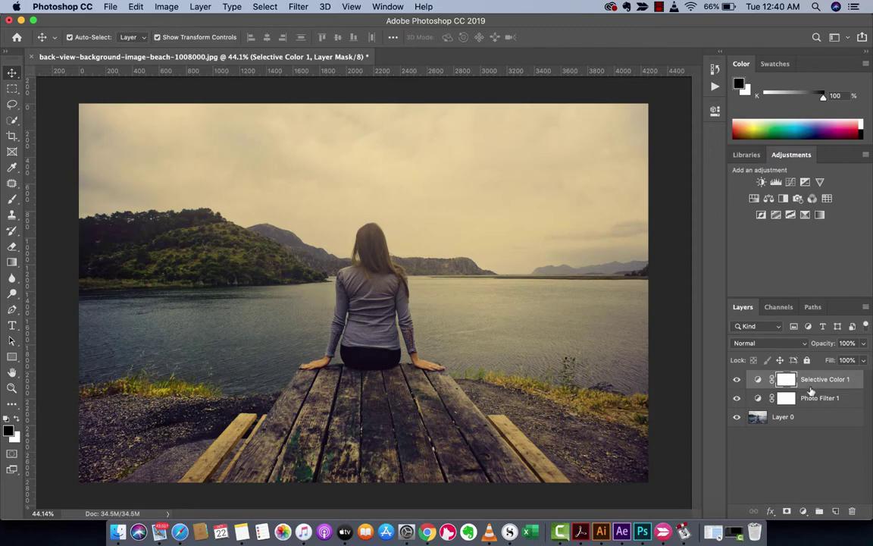